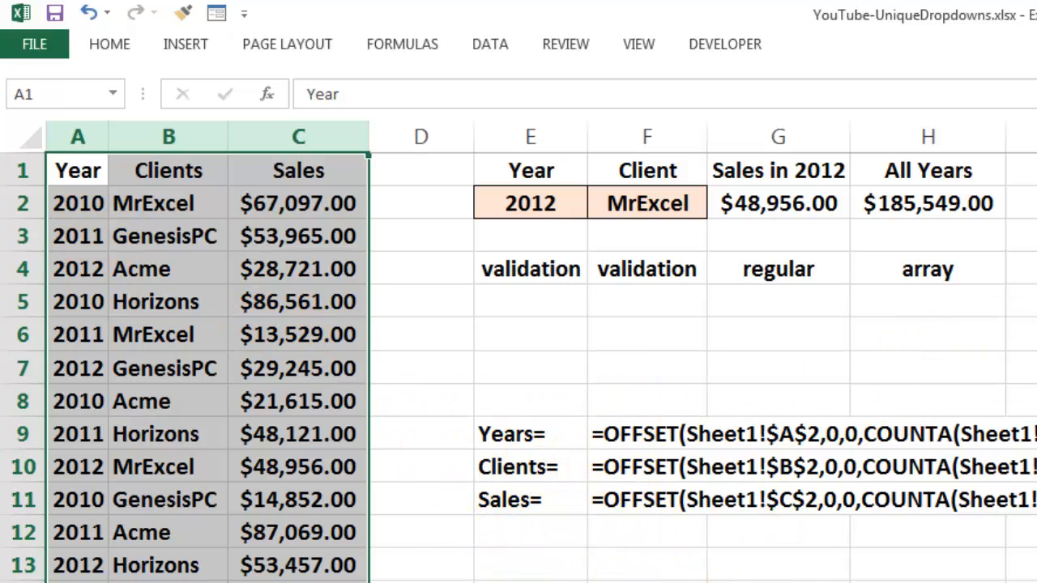
Step: Open the Year and Client drop-downs to review their unique values, leaving MrExcel selected
left_click(554, 324)
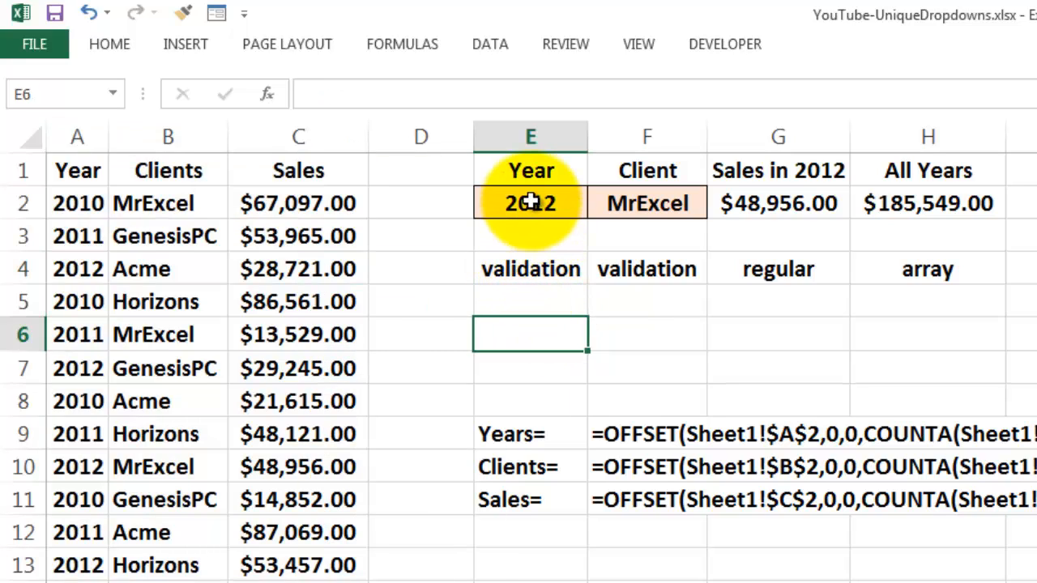
left_click(494, 205)
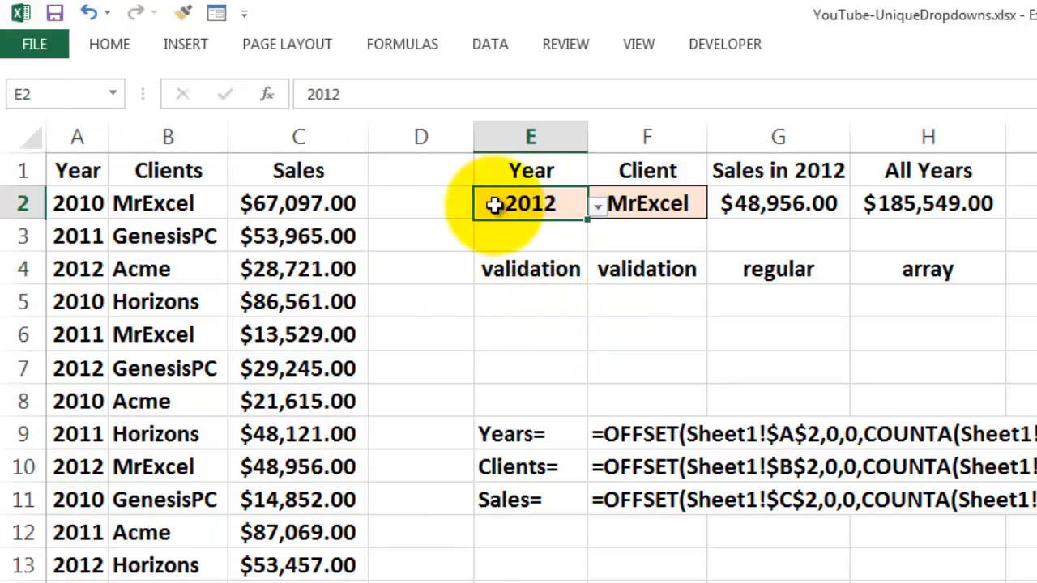
left_click(597, 210)
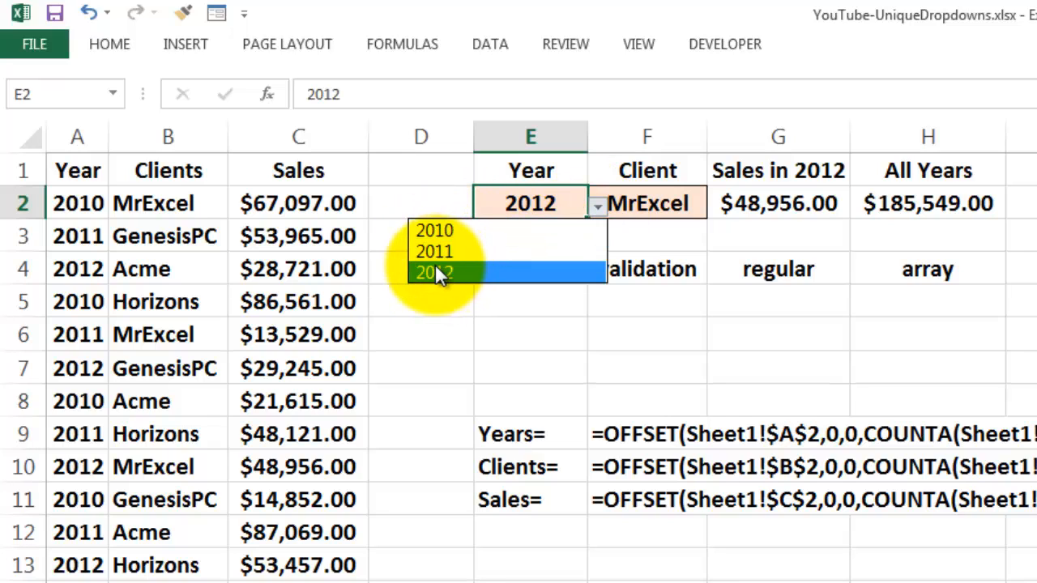
left_click(658, 201)
left_click(660, 202)
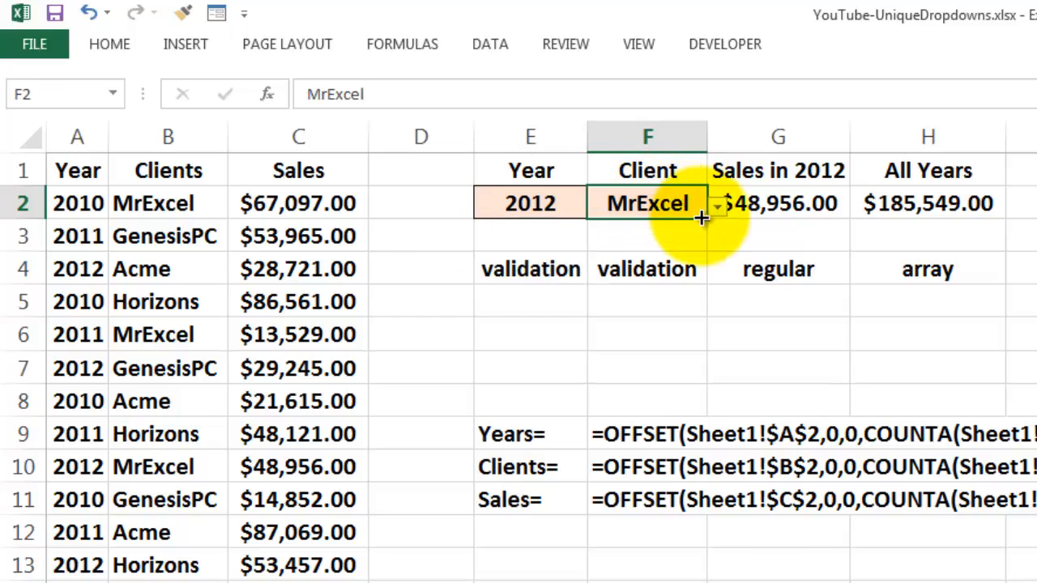
left_click(717, 209)
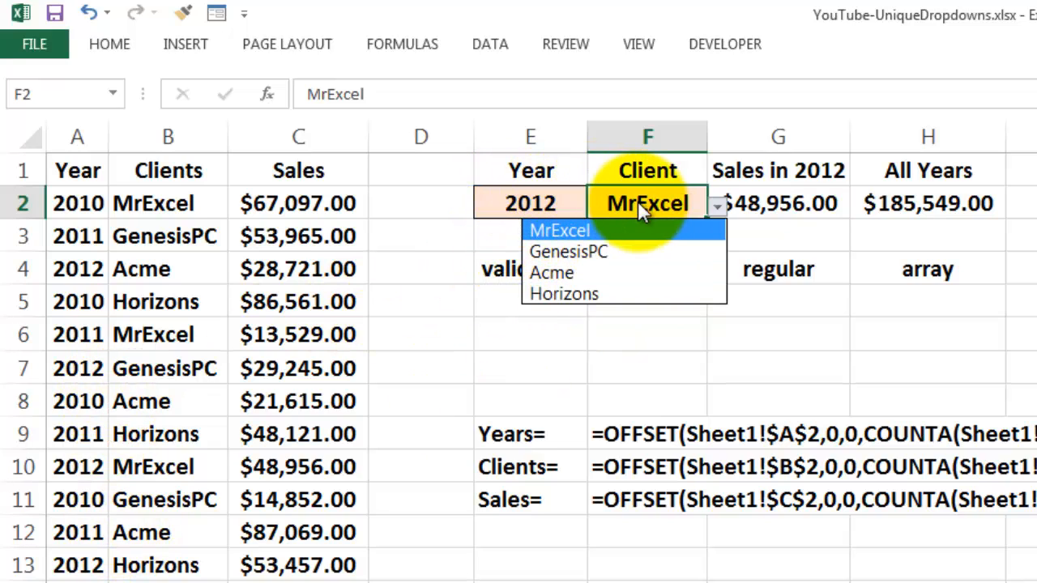
left_click(498, 274)
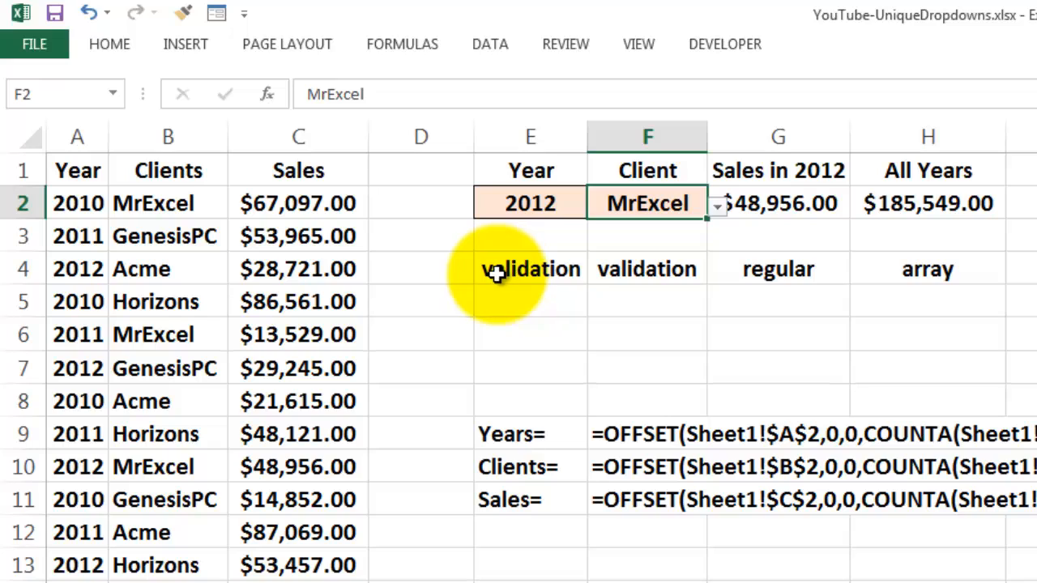
left_click(497, 273)
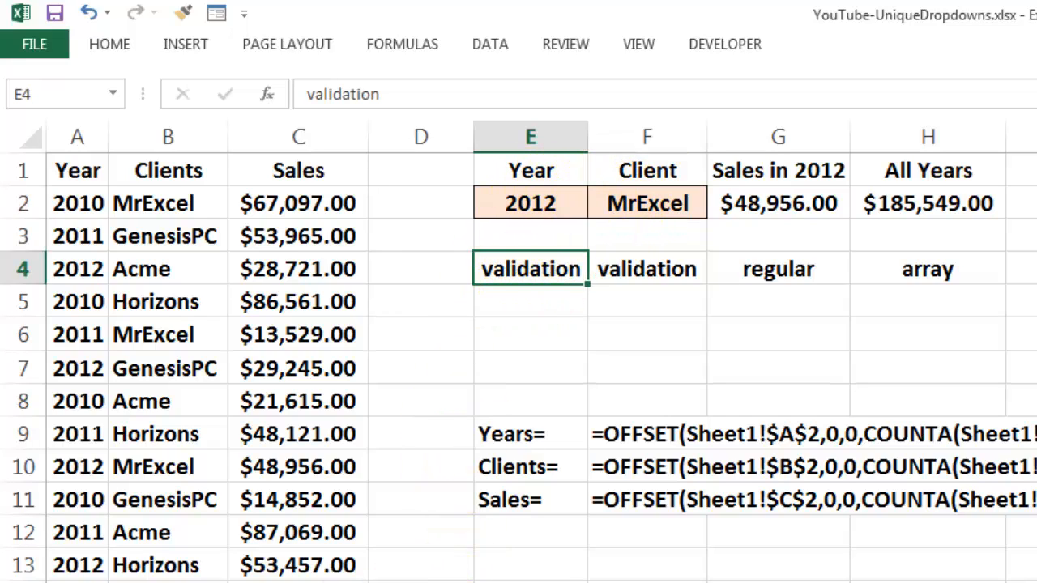
Step: Glance at the Lists sheet, select Year column A, and review the workbook's defined named ranges
key("ctrl+Page_Down")
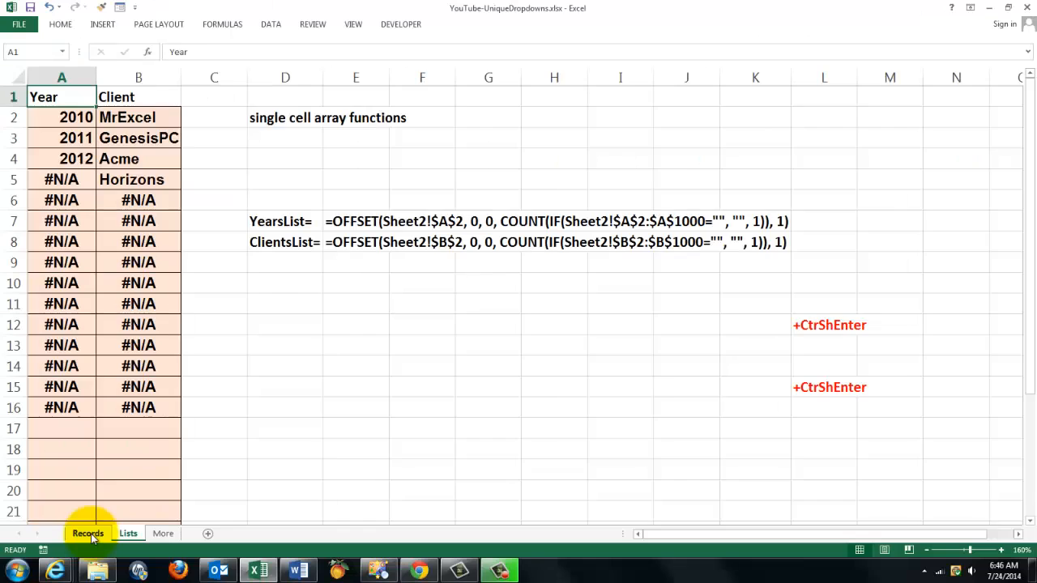
left_click(86, 533)
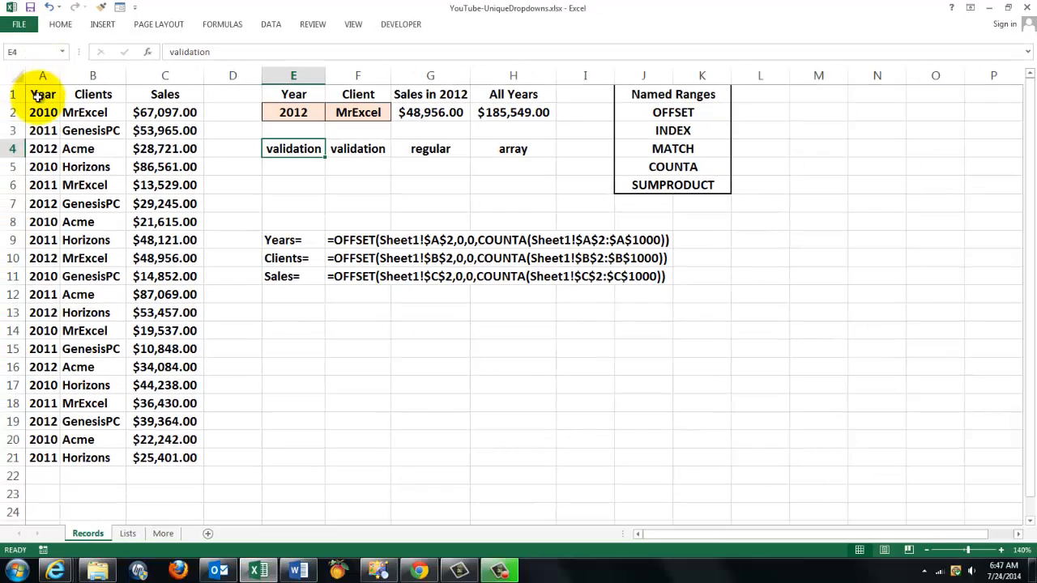
left_click(44, 77)
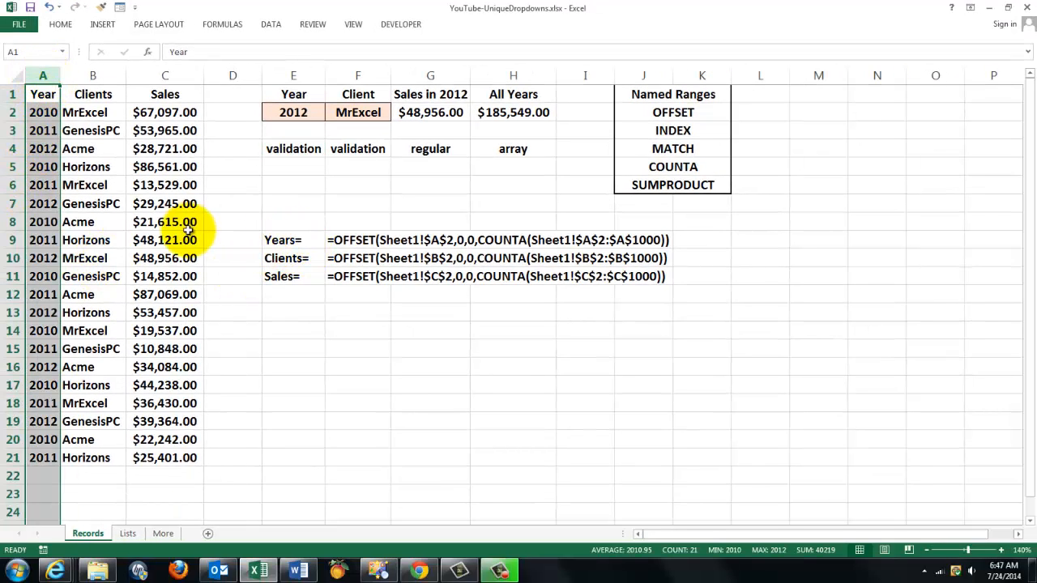
left_click(231, 26)
left_click(363, 63)
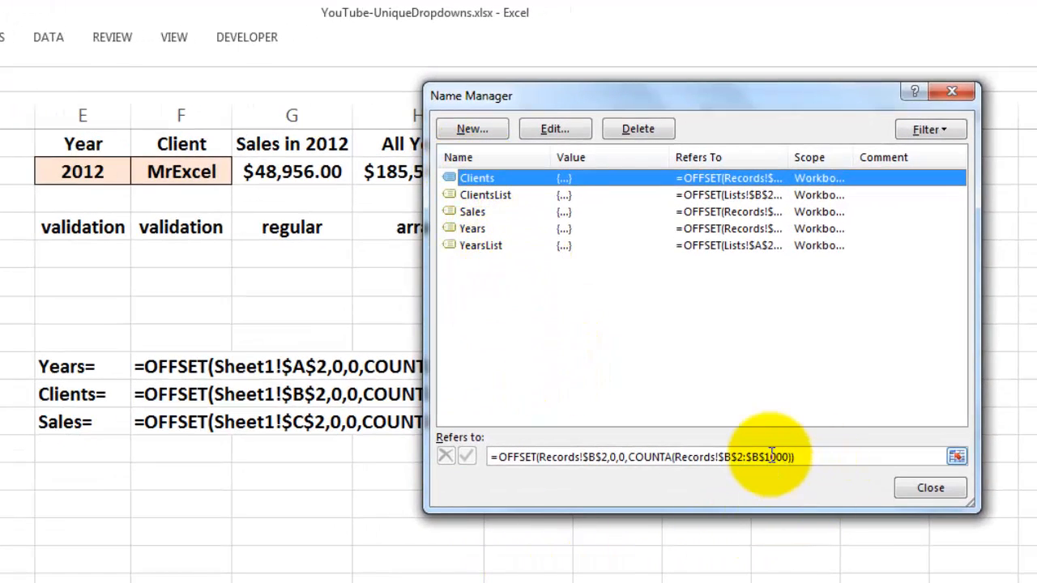
left_click(929, 488)
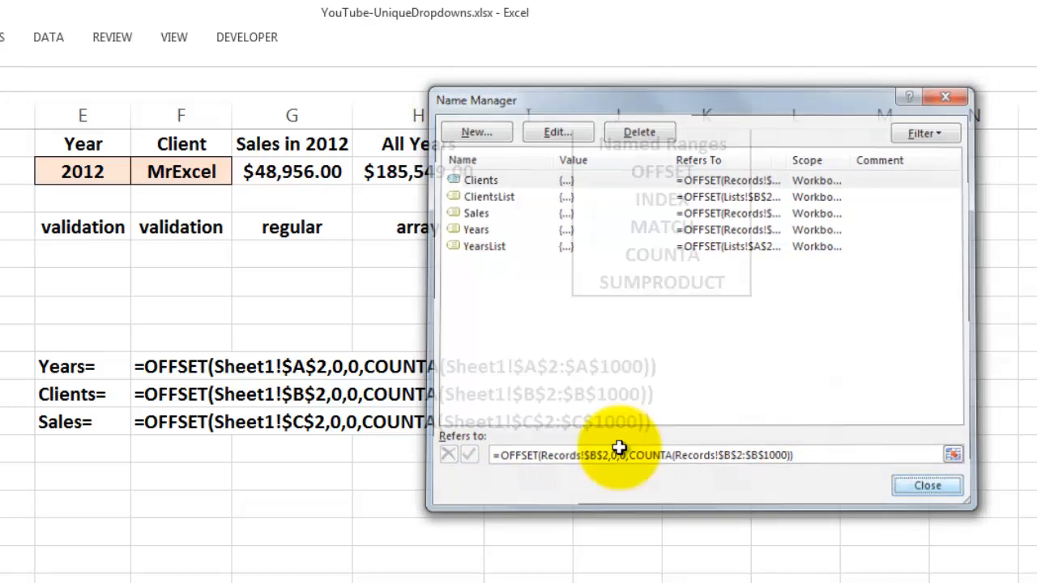
Step: Inspect the Years and Sales OFFSET formulas beside their label cells
left_click(81, 366)
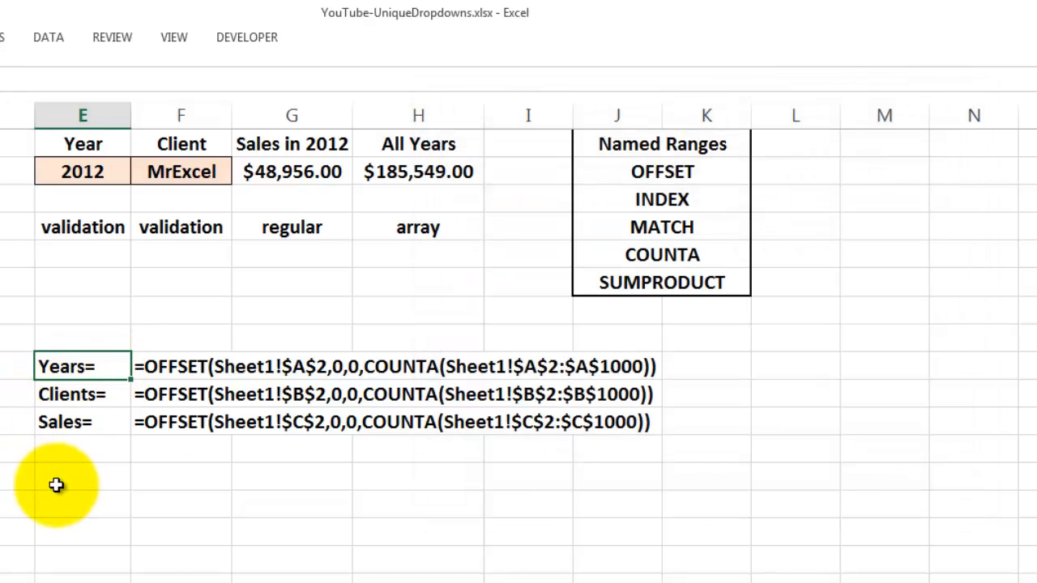
left_click(186, 366)
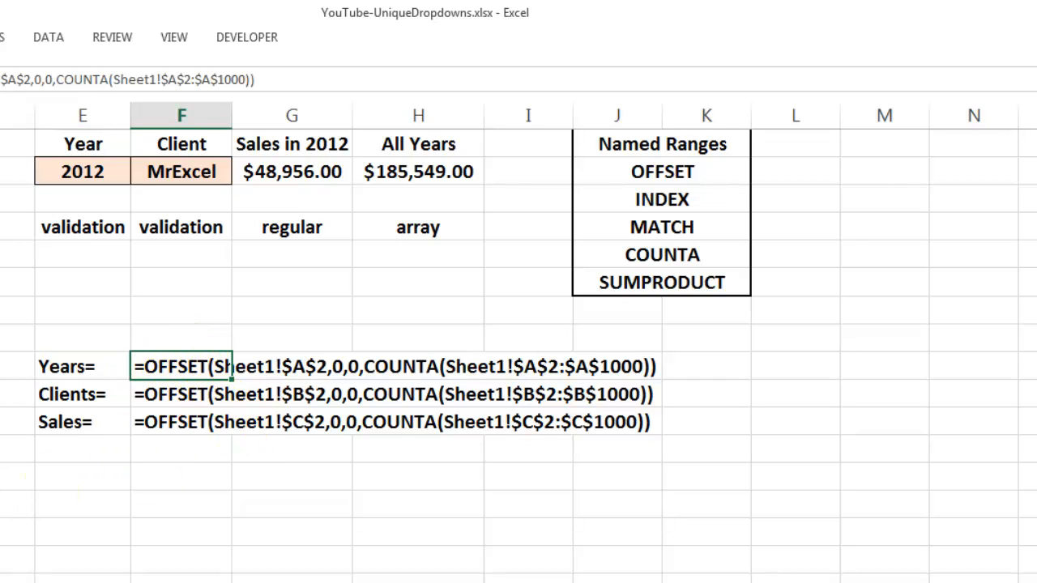
left_click(103, 446)
left_click(72, 366)
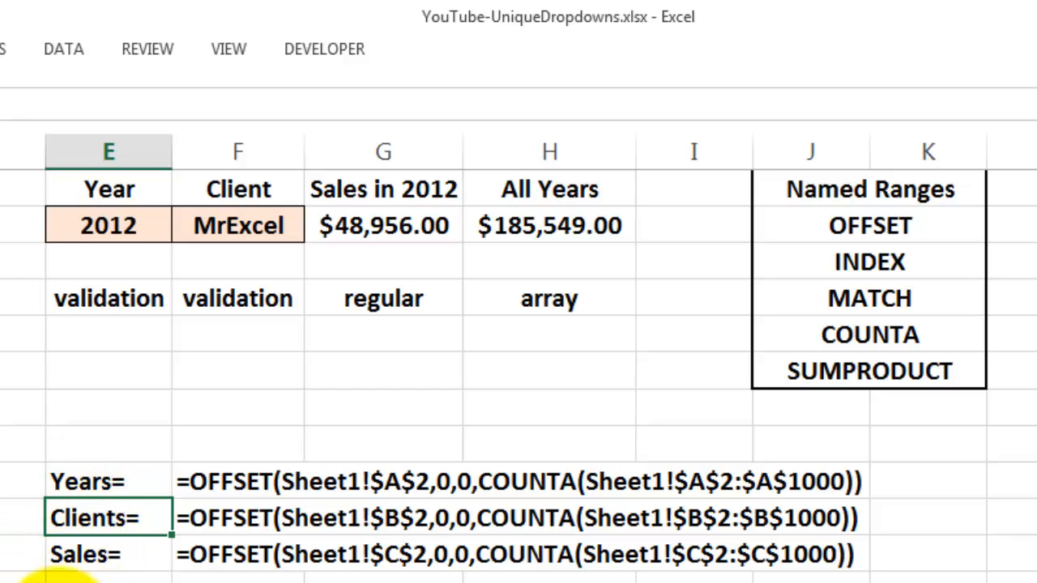
left_click(76, 555)
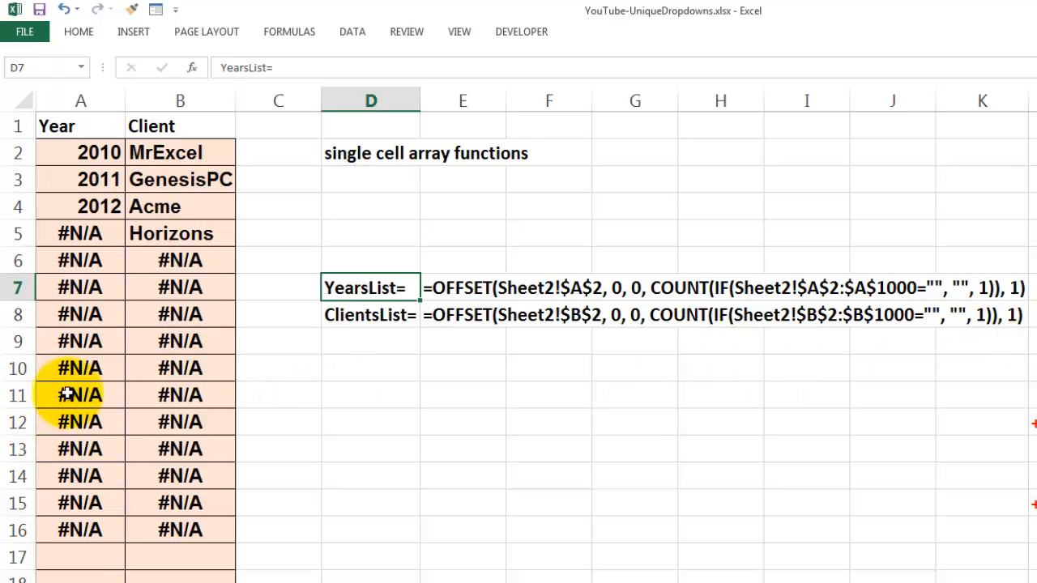
Step: Select the ClientsList= label cell, then return to the Records sheet with Ctrl+PageUp
left_click(350, 317)
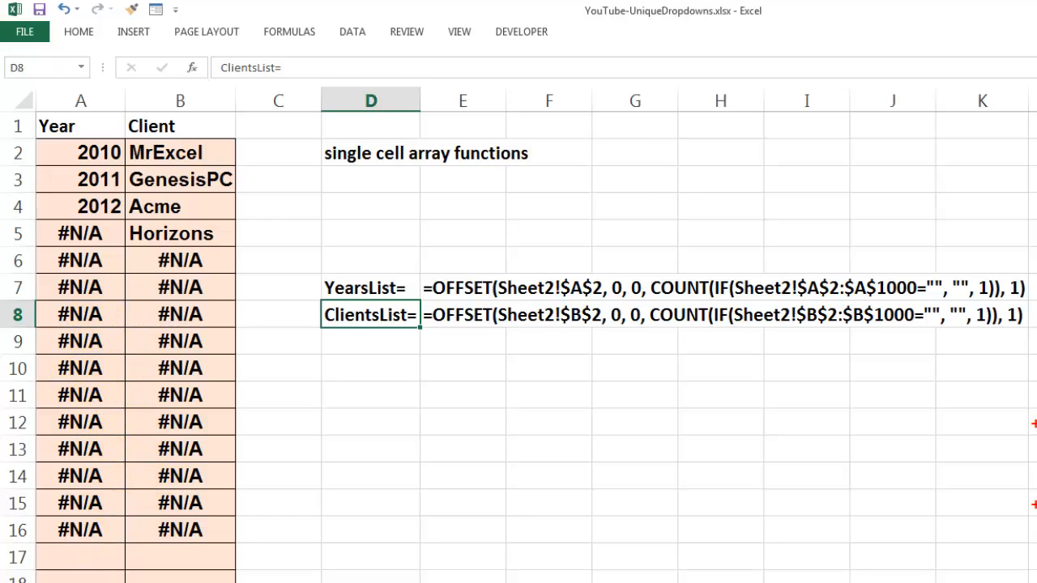
key("ctrl+Page_Up")
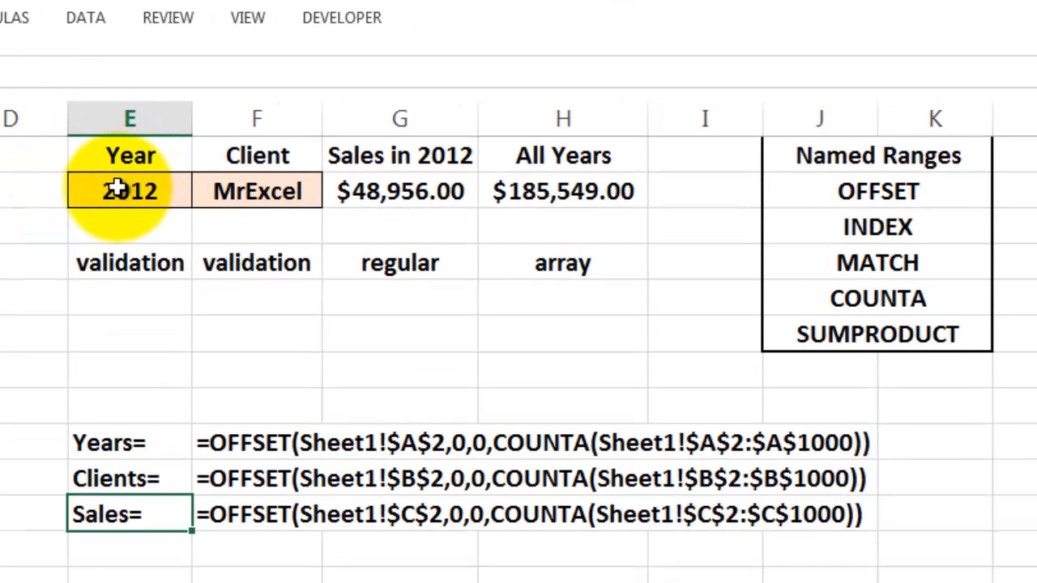
Step: View E2's Data Validation settings, confirming its list source is =YearsList, then close them
left_click(123, 189)
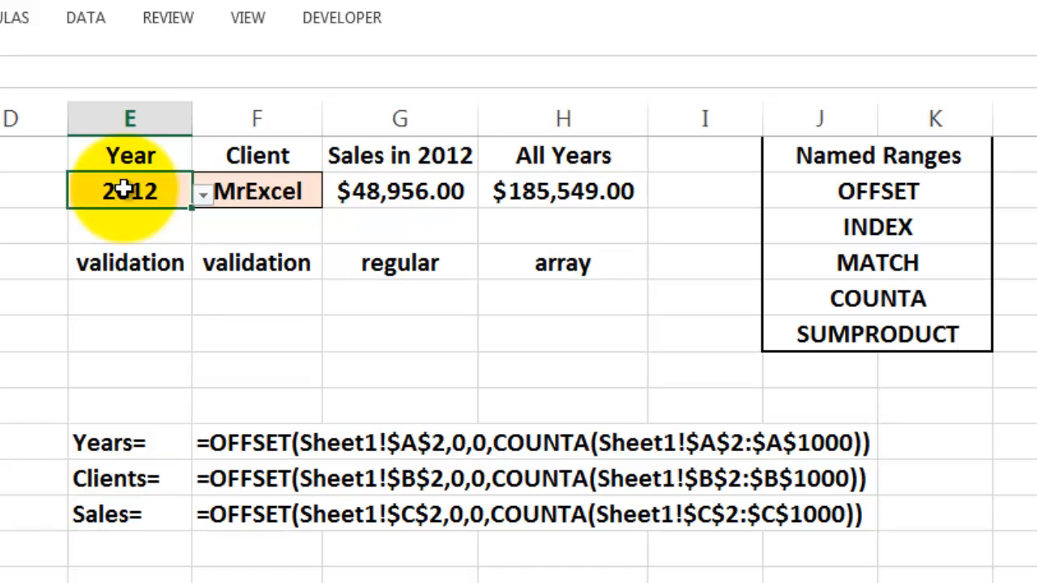
left_click(78, 16)
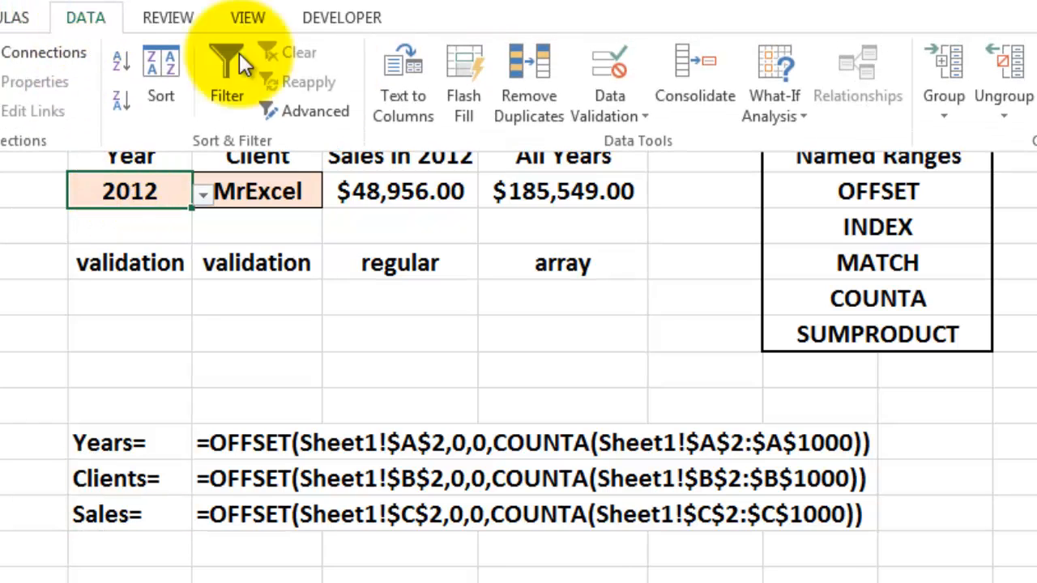
left_click(645, 113)
left_click(649, 140)
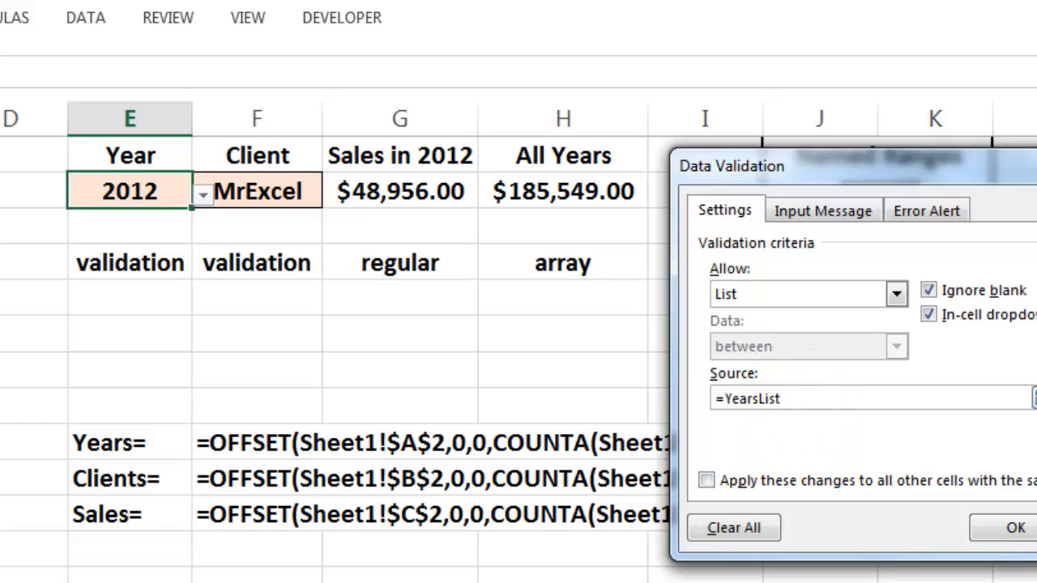
left_click(1016, 527)
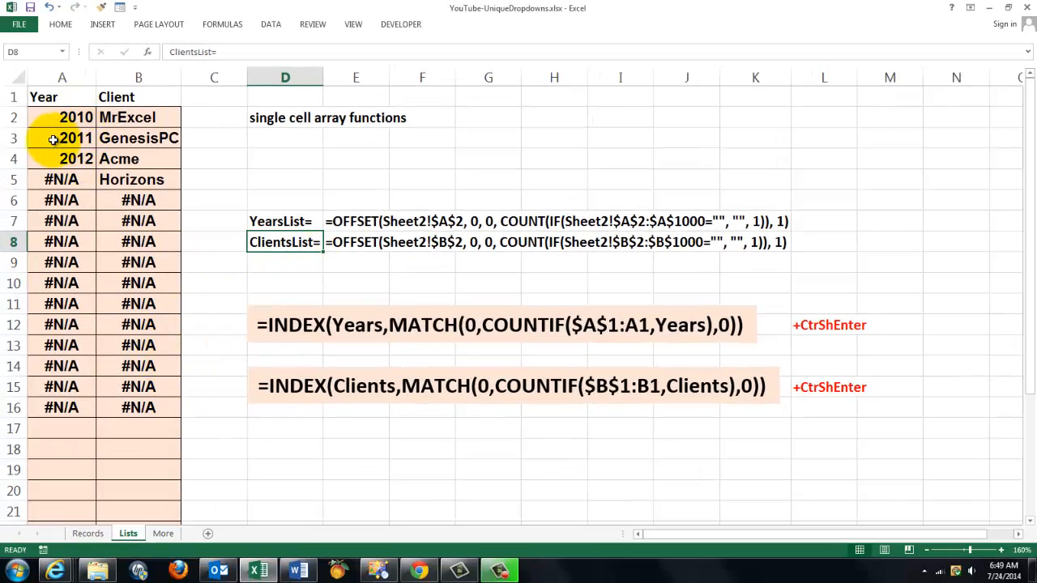
Step: Clear the copied results from A3:B16 and select A2 to view its INDEX array formula
left_click_drag(41, 139, 140, 409)
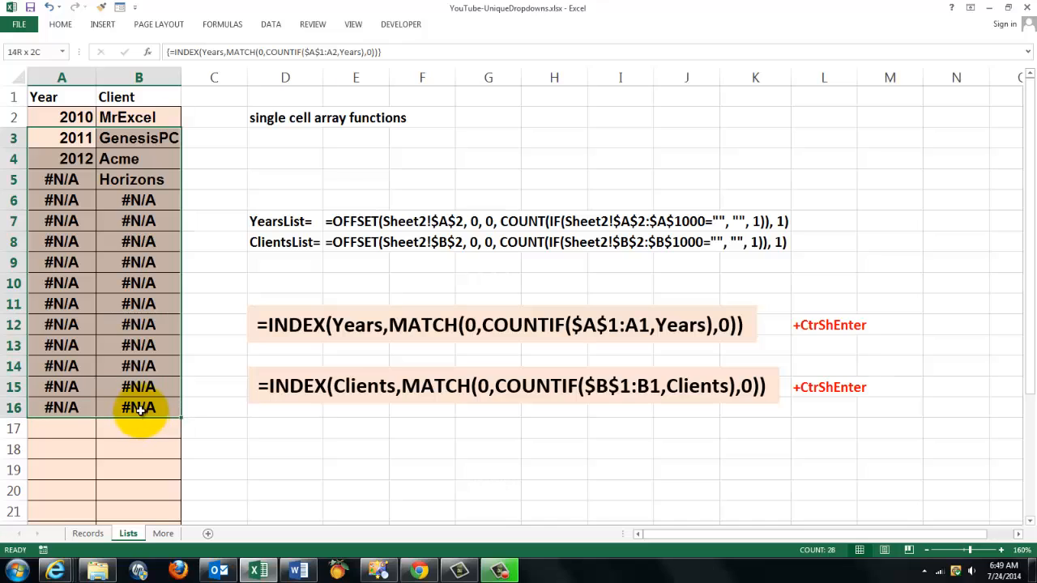
key("Delete")
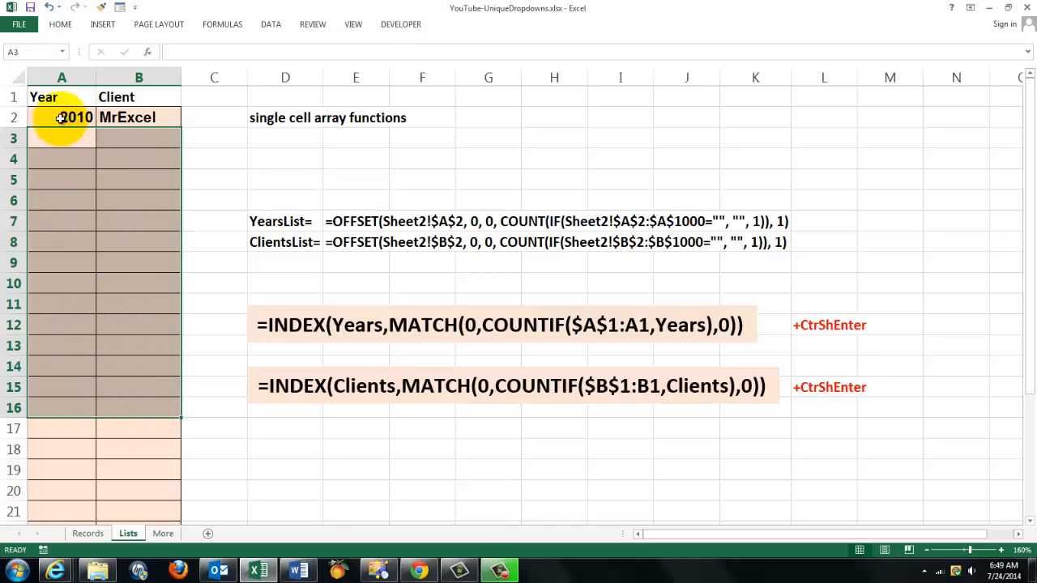
left_click(59, 118)
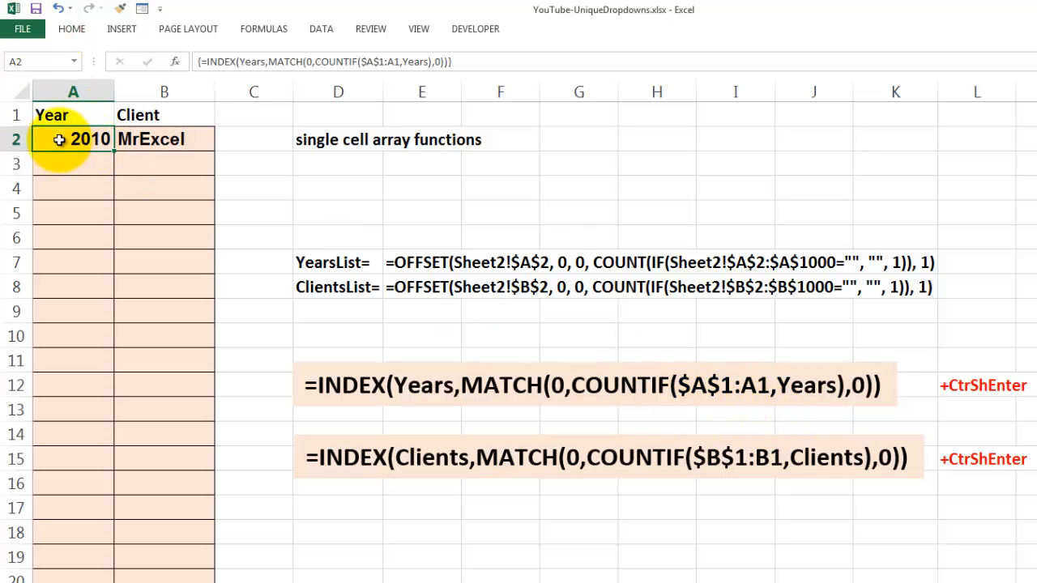
Step: Re-enter A2's INDEX formula normally (giving #N/A), then as an array formula with Ctrl+Shift+Enter
left_click(469, 61)
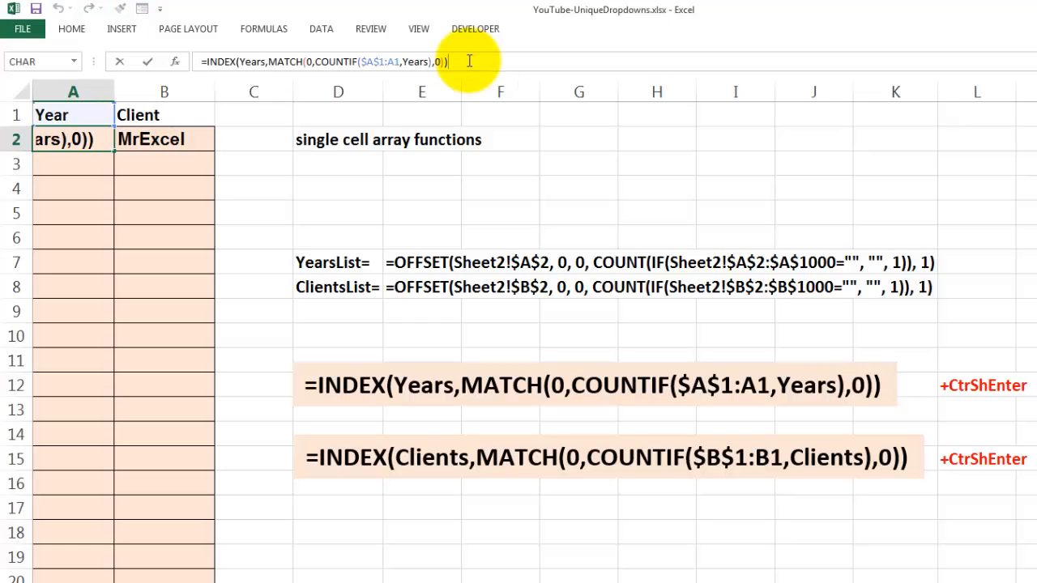
key("Return")
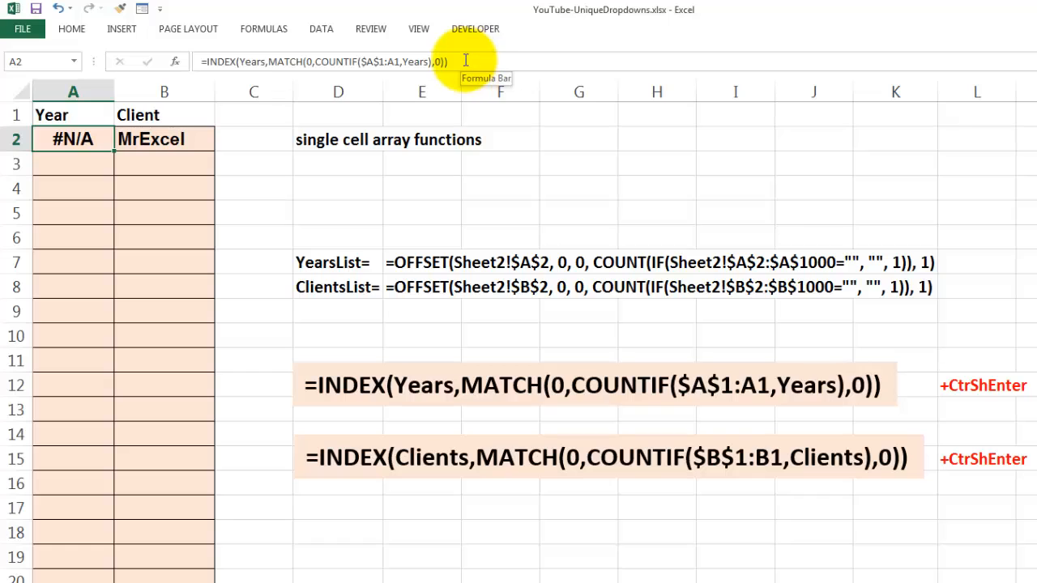
left_click(461, 61)
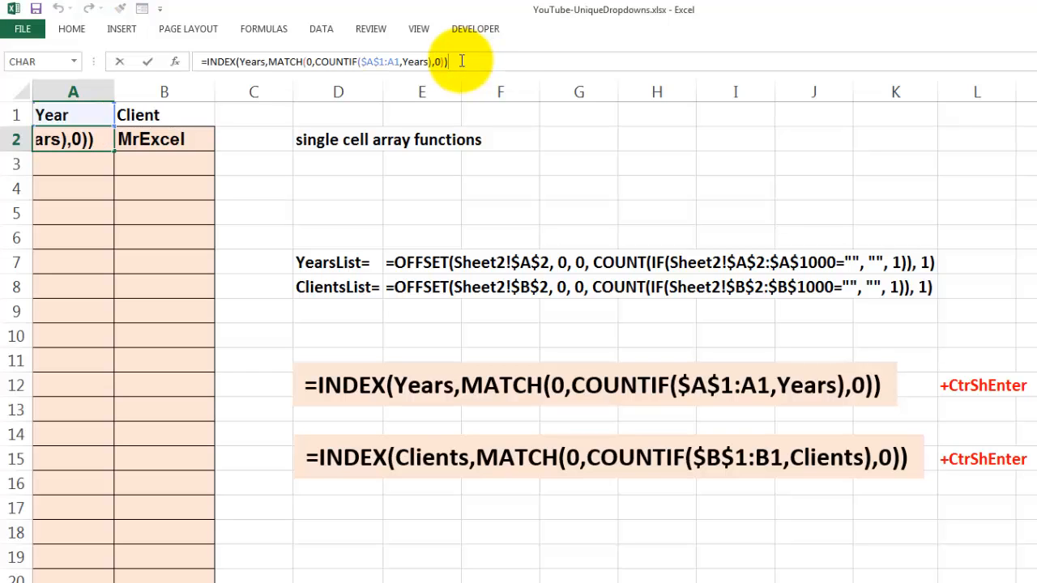
key("ctrl+shift+Return")
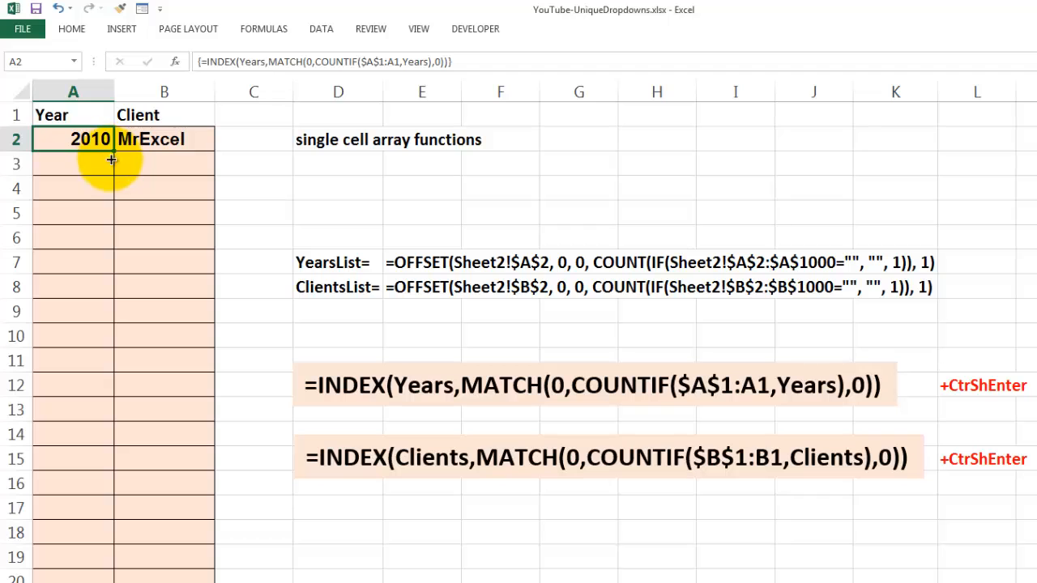
Step: Fill A2's year array formula down to A15, then select B2's Client formula
left_click_drag(112, 160, 120, 478)
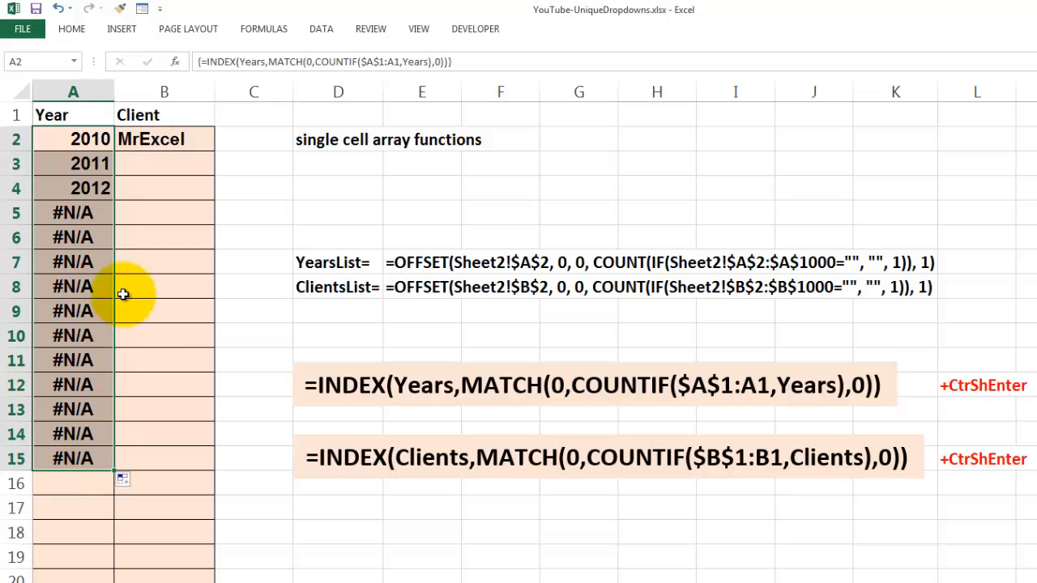
left_click(172, 141)
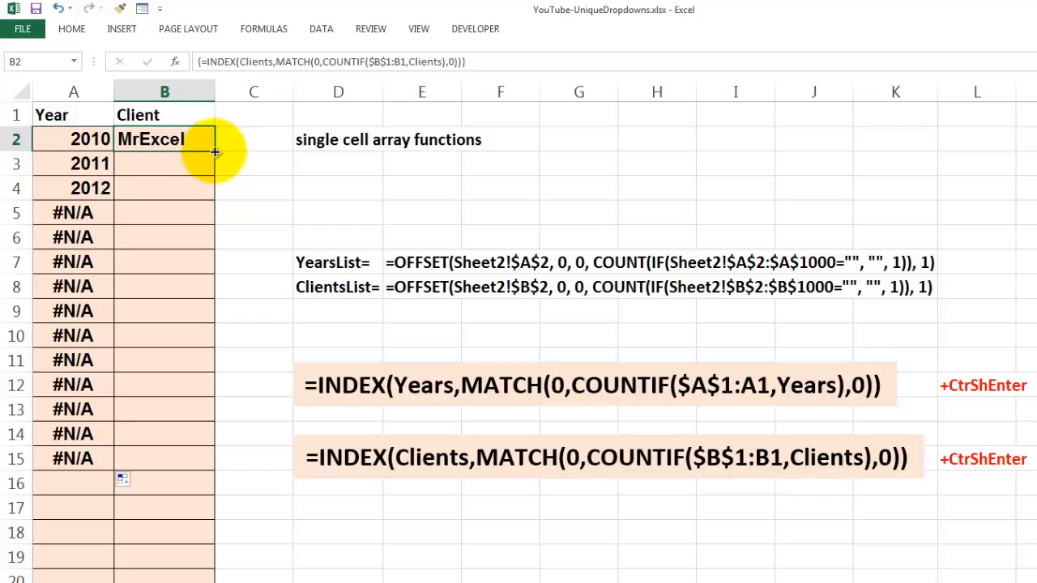
Step: Fill B2's Client formula down to B18 to list MrExcel, GenesisPC, Acme and Horizons
left_click_drag(220, 156, 253, 545)
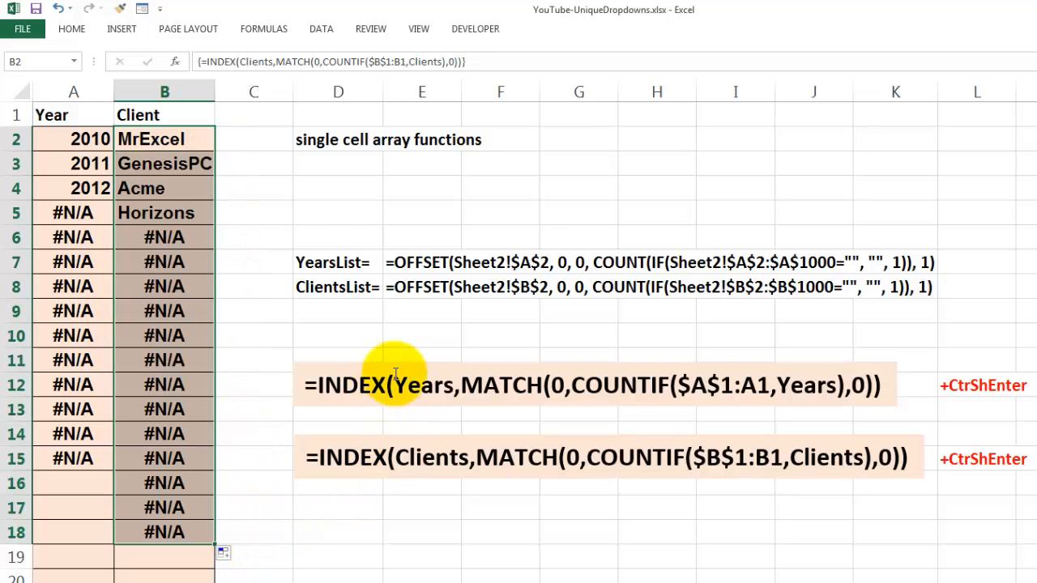
left_click(55, 112)
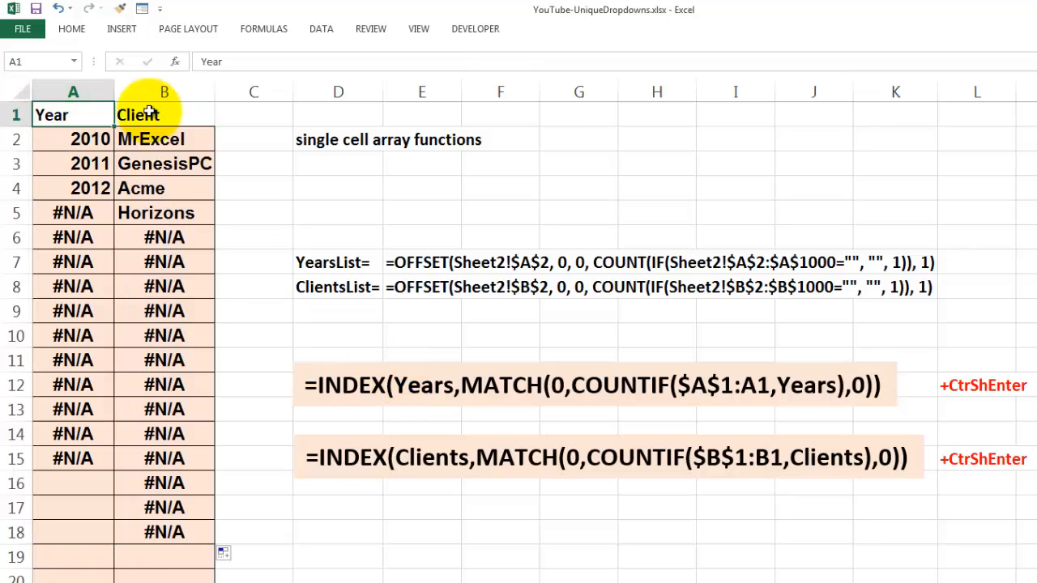
left_click(164, 114)
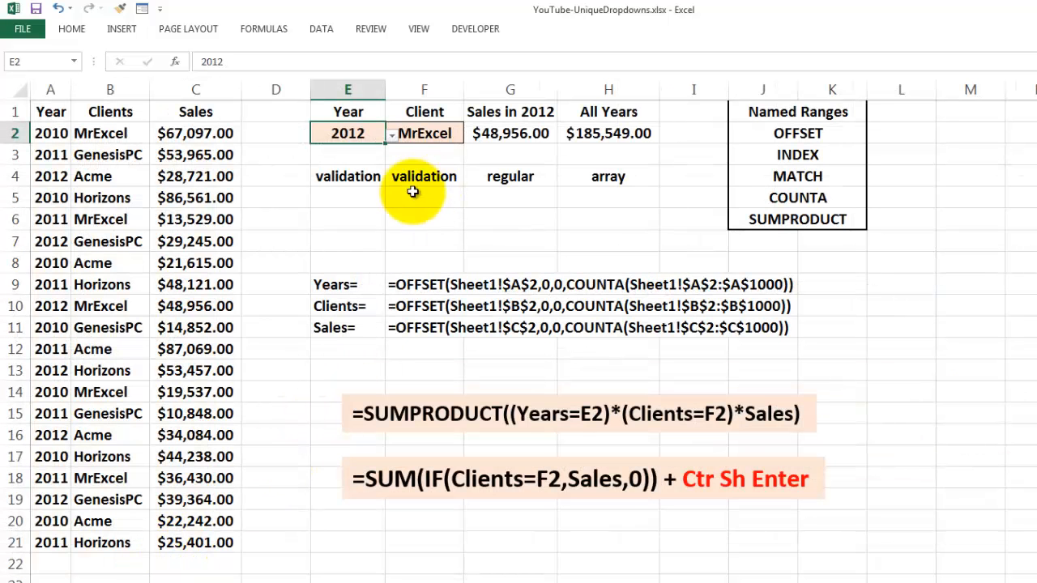
Step: Check that the Year cell's Data Validation source is =YearsList, then cancel without changes
left_click(322, 29)
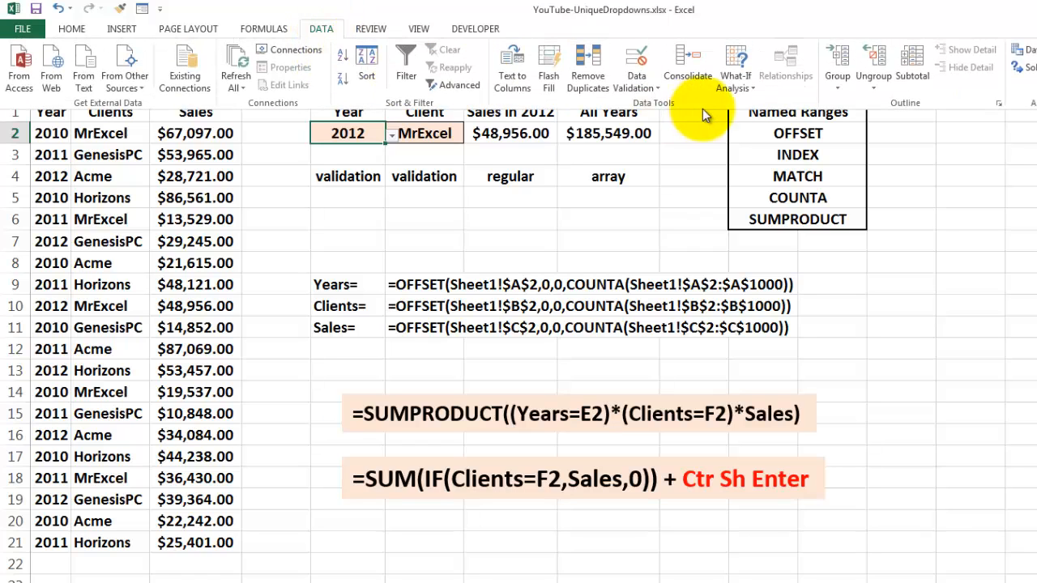
left_click(658, 89)
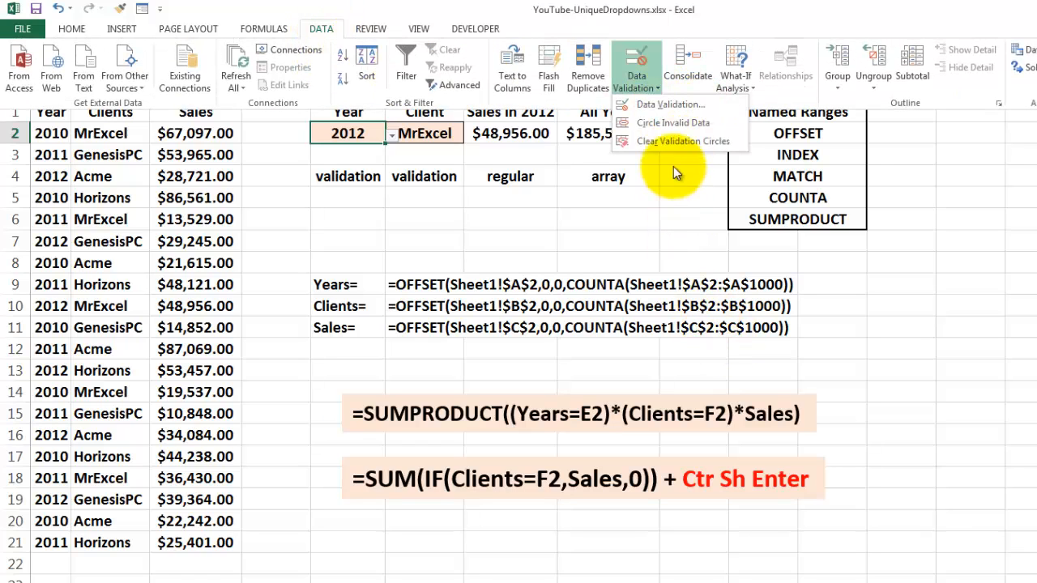
left_click(671, 104)
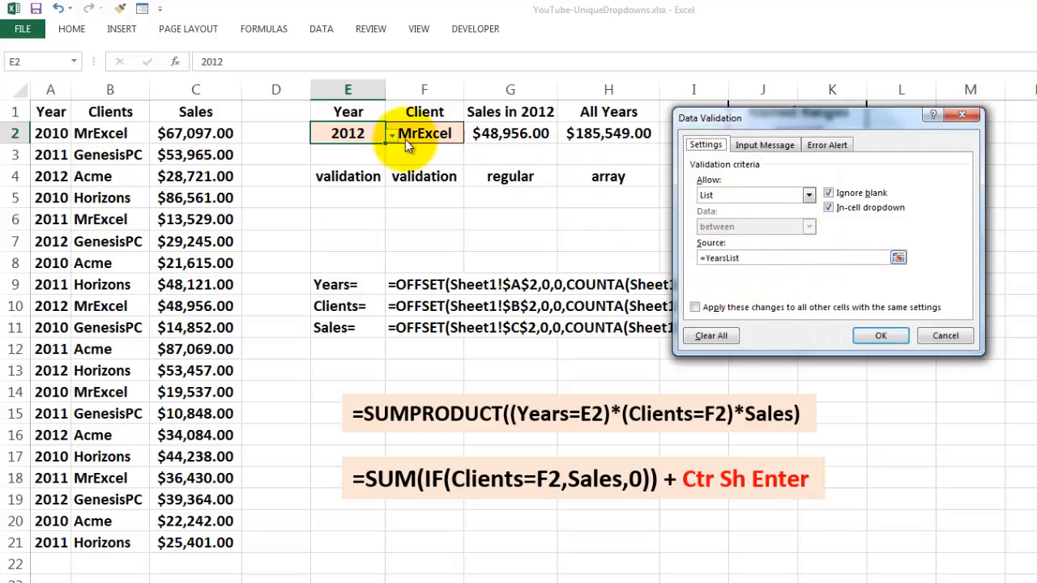
left_click(946, 335)
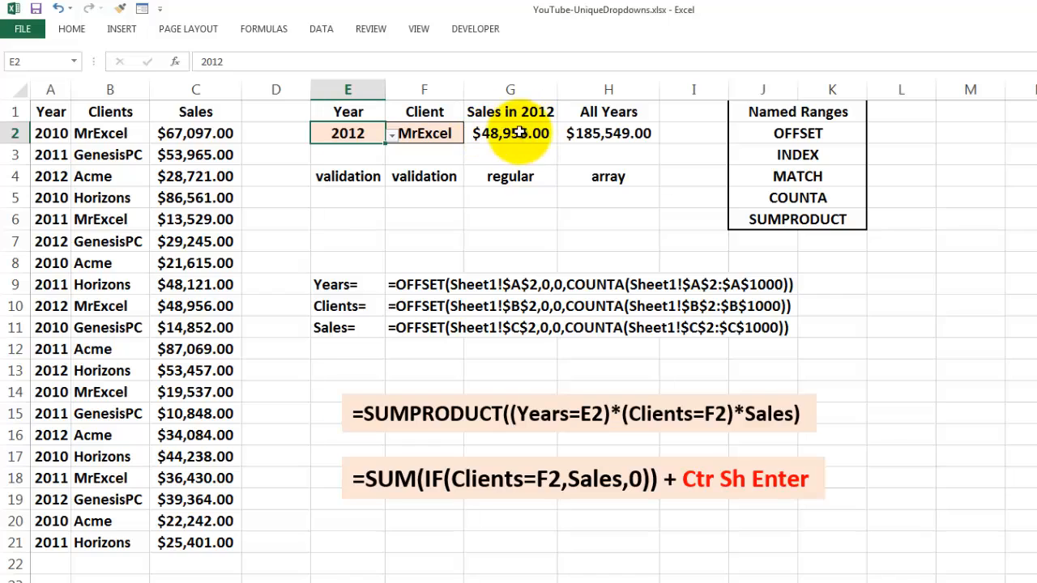
left_click(493, 112)
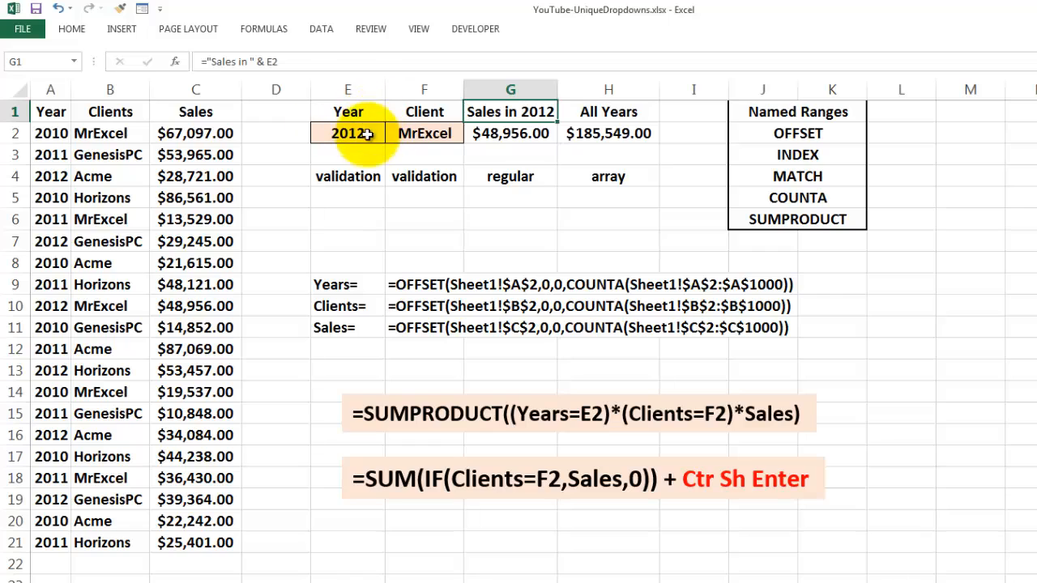
left_click(510, 133)
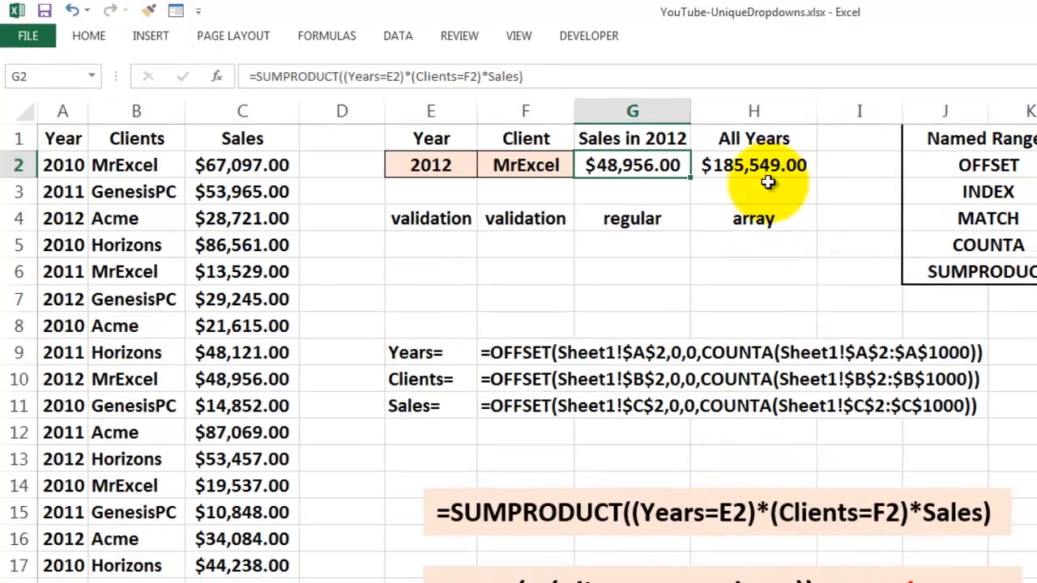
left_click(779, 168)
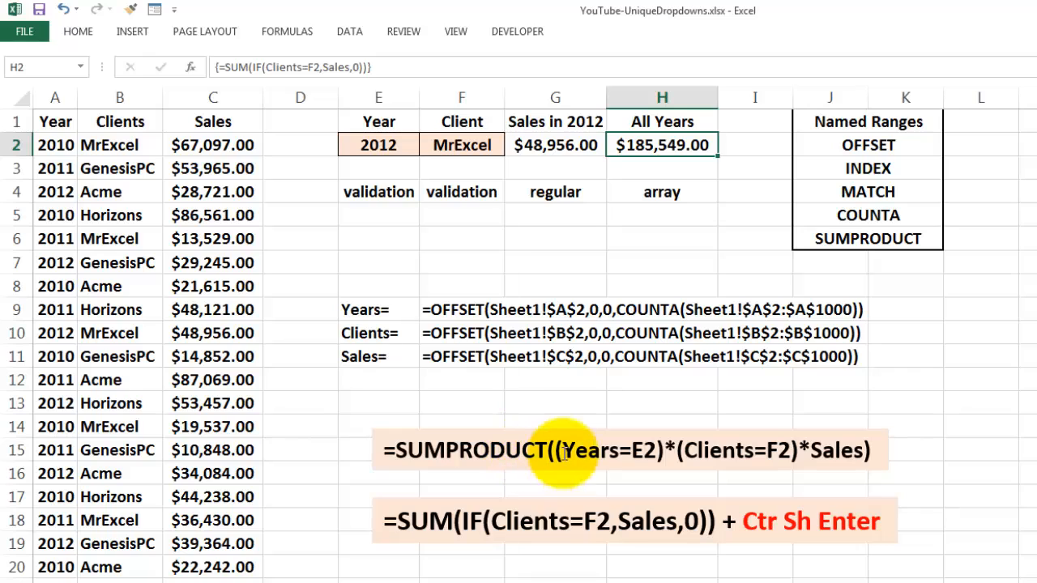
Step: Pick 2010 from the Year drop-down in E2 and GenesisPC from the Client drop-down in F2
left_click(376, 144)
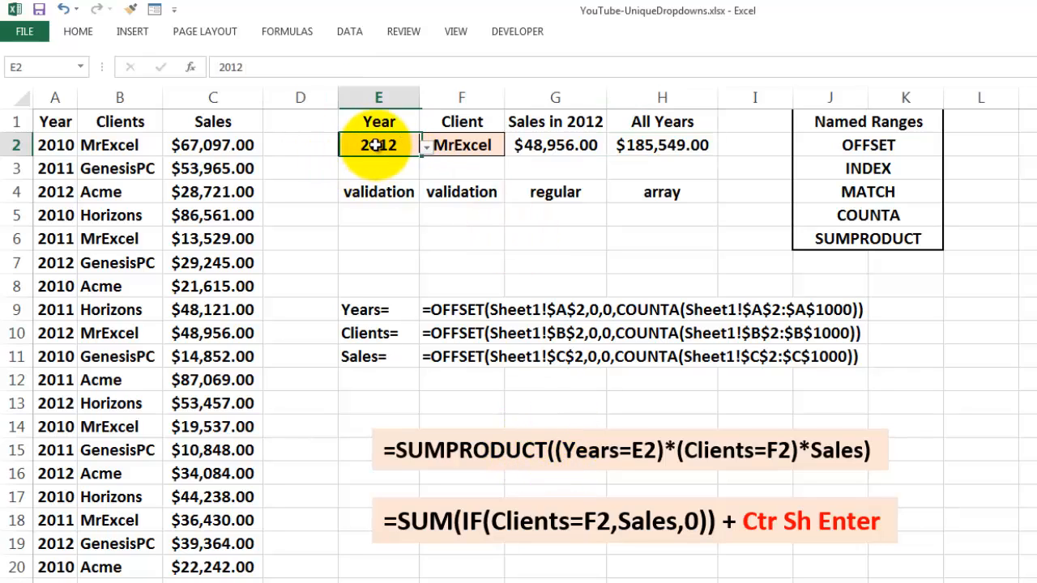
left_click(428, 149)
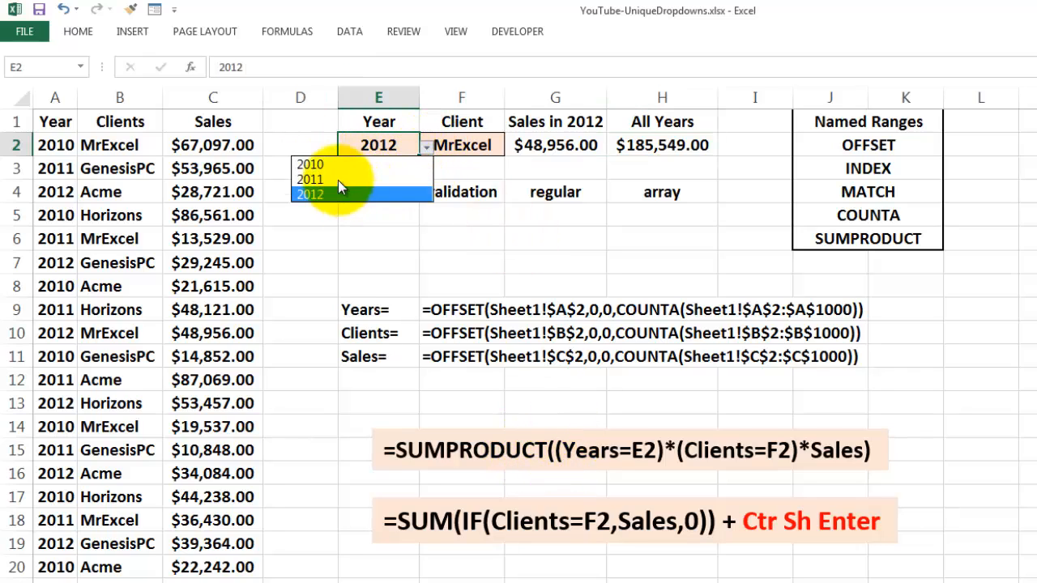
left_click(323, 197)
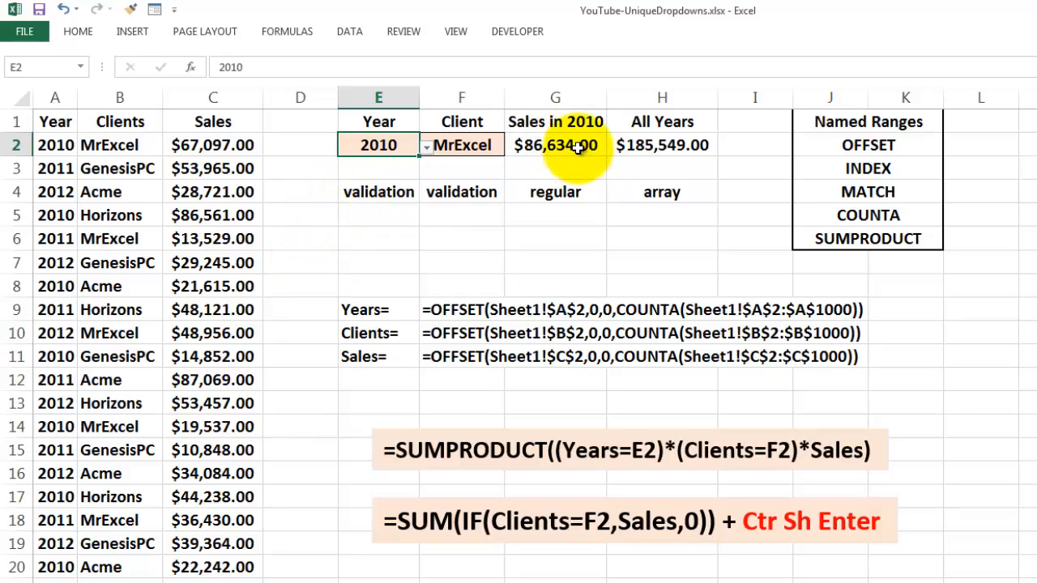
left_click(451, 145)
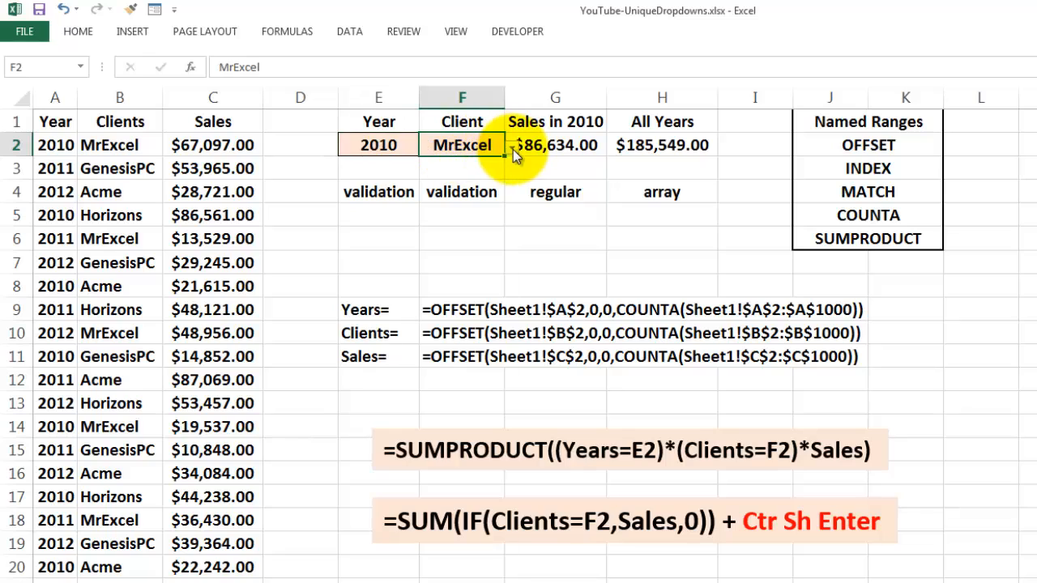
left_click(513, 147)
left_click(411, 179)
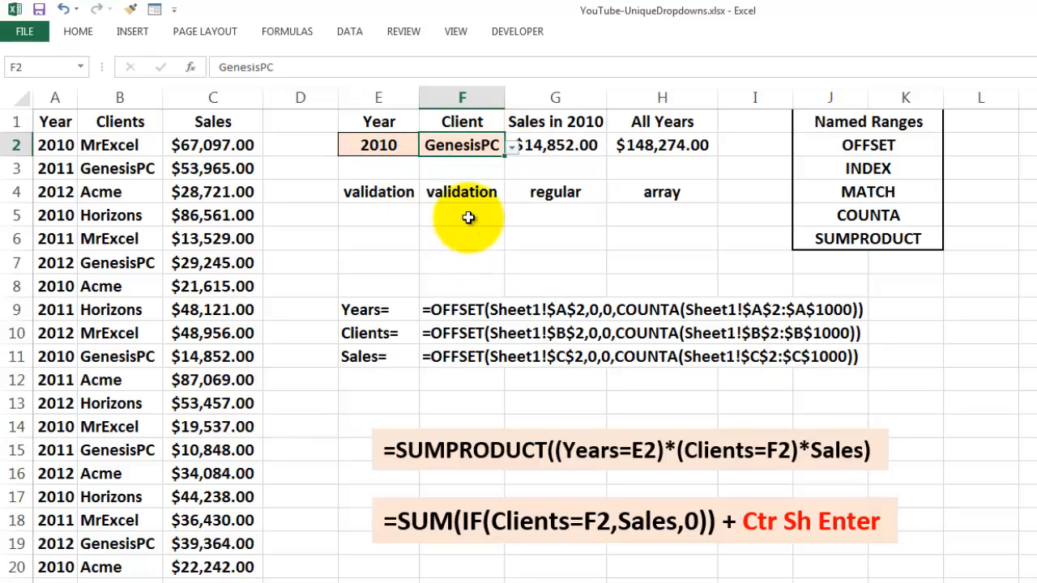